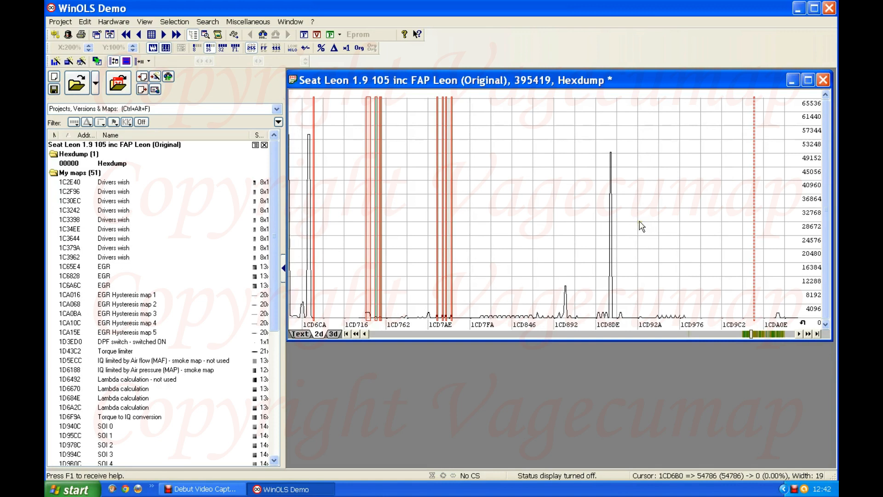
Switch the hexdump from the 2D graph to the text view and go back to the data around address 1CC318
scroll(639, 221, "up", 4)
scroll(640, 226, "up", 5)
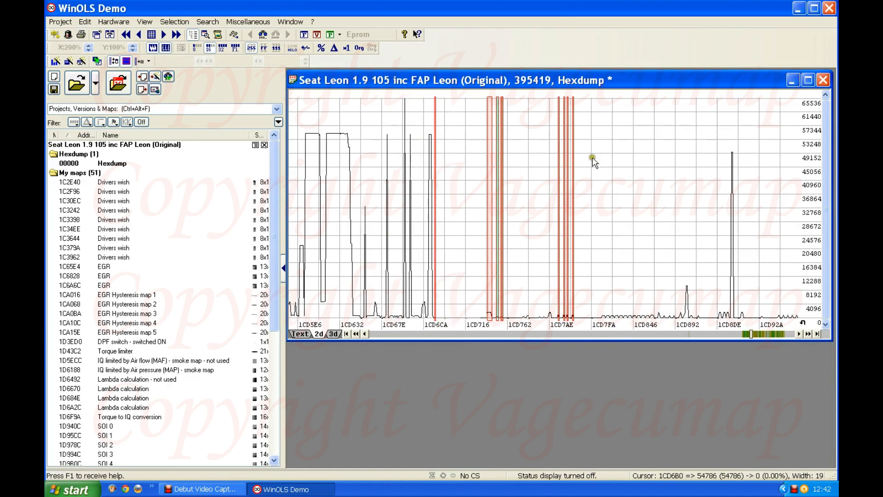
left_click(301, 332)
scroll(595, 239, "up", 12)
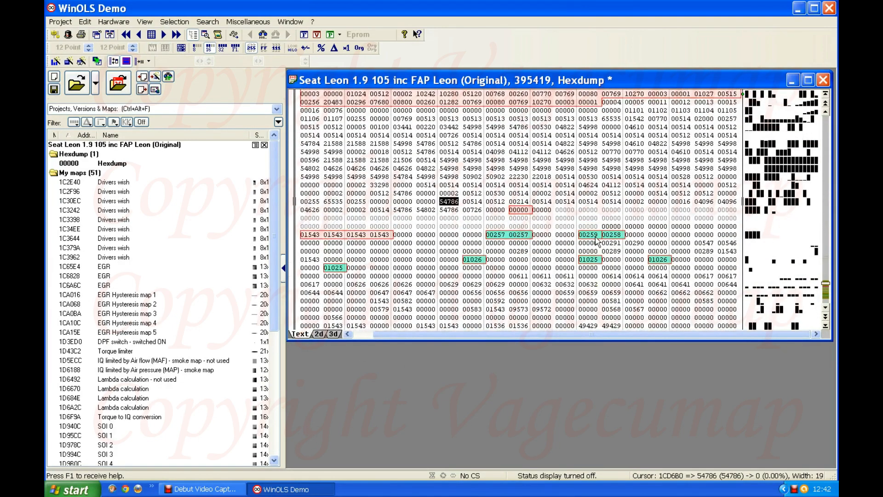
scroll(565, 203, "up", 12)
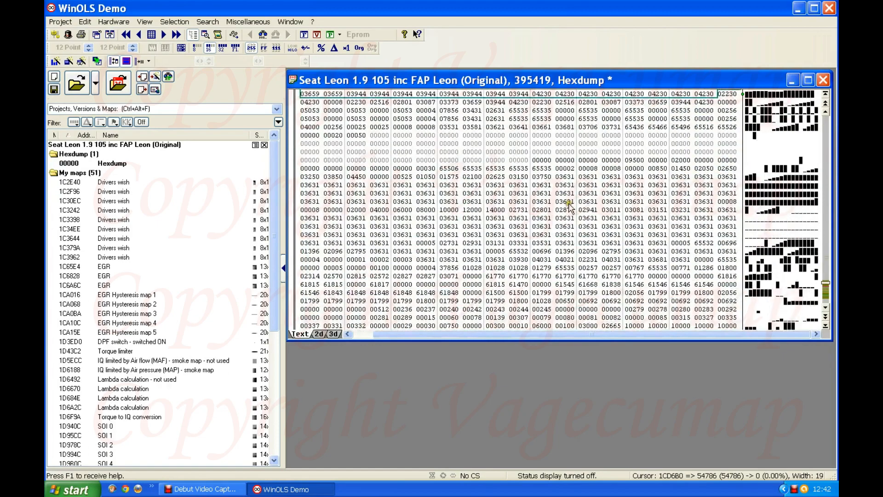
scroll(558, 191, "up", 15)
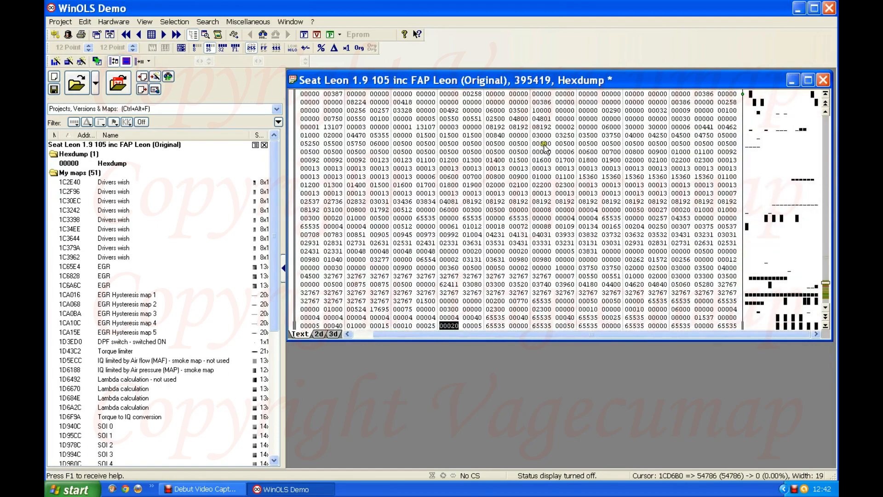
scroll(534, 129, "up", 5)
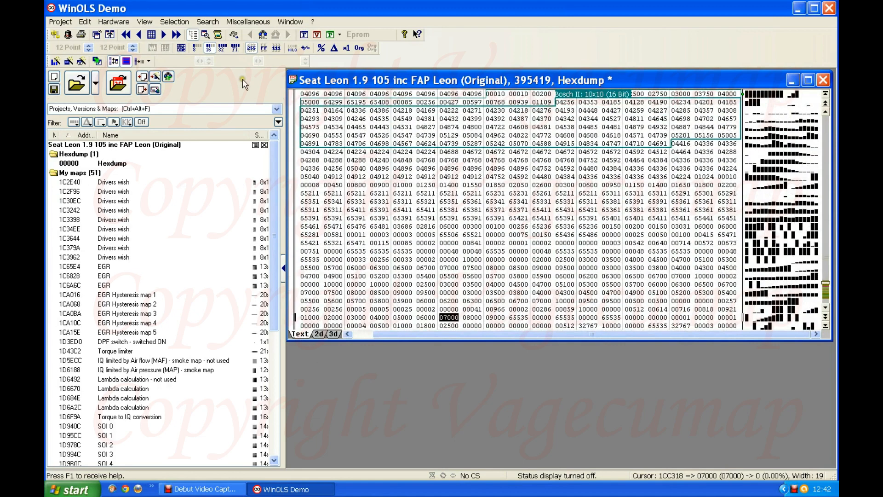
Display the hexdump values in hexadecimal and place the cursor at address 1CC0D2
left_click(266, 49)
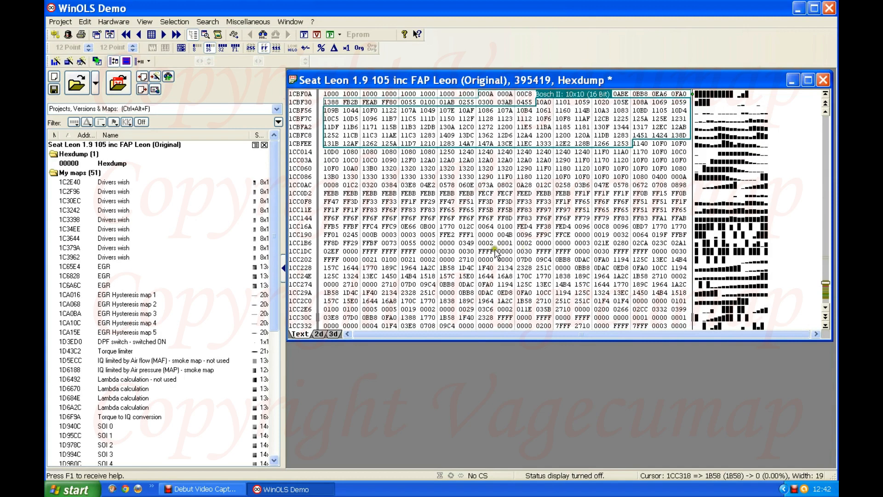
scroll(364, 281, "up", 1)
left_click(329, 218)
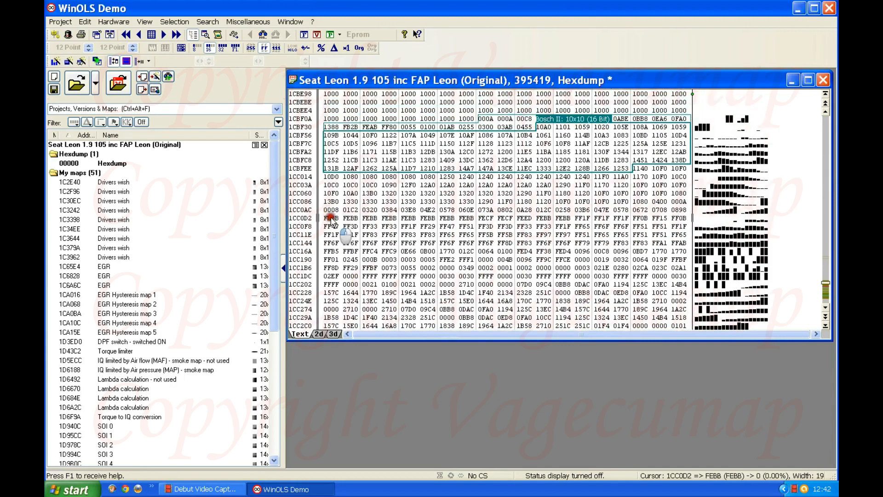
Search the hexdump for the hexadecimal sequence 0607, 0607, 0607, 0607, and close the search at the match
left_click(207, 21)
left_click(253, 32)
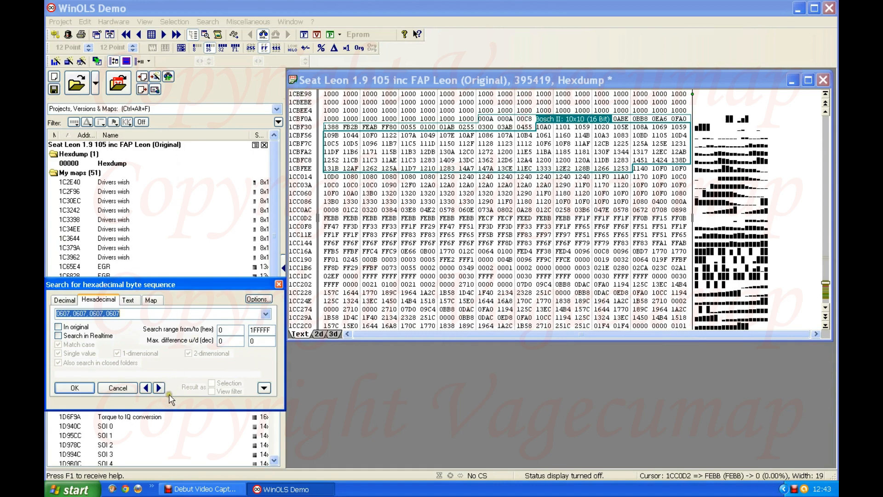
left_click(159, 387)
left_click(159, 388)
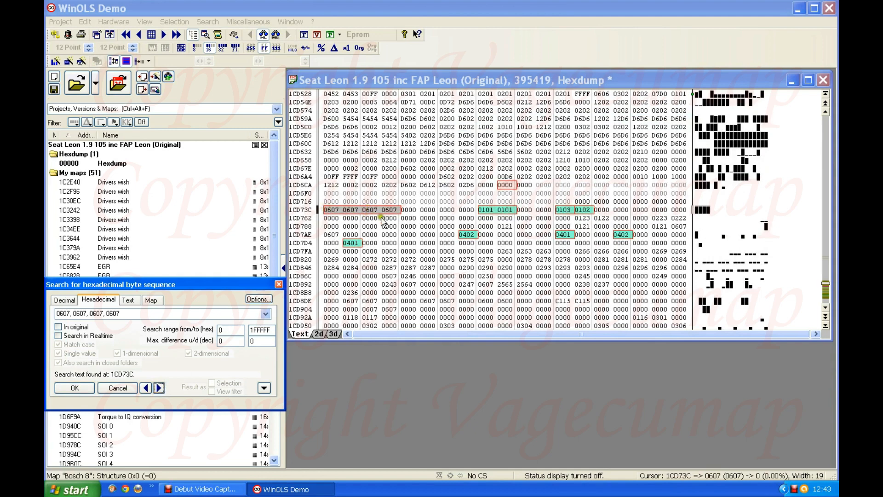
left_click(279, 285)
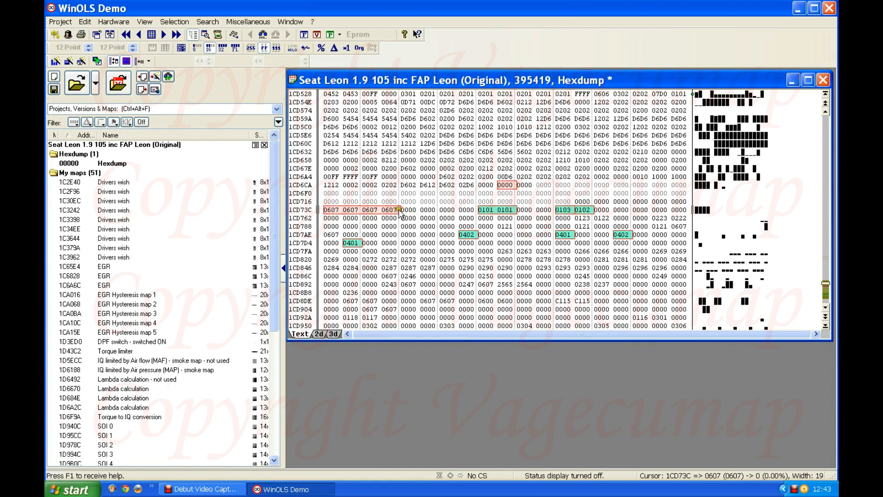
Narrow the hexdump to a width of 4 columns and inspect the rows around the 0607 block
key("w")
key("w")
key("w")
key("w")
key("w")
key("w")
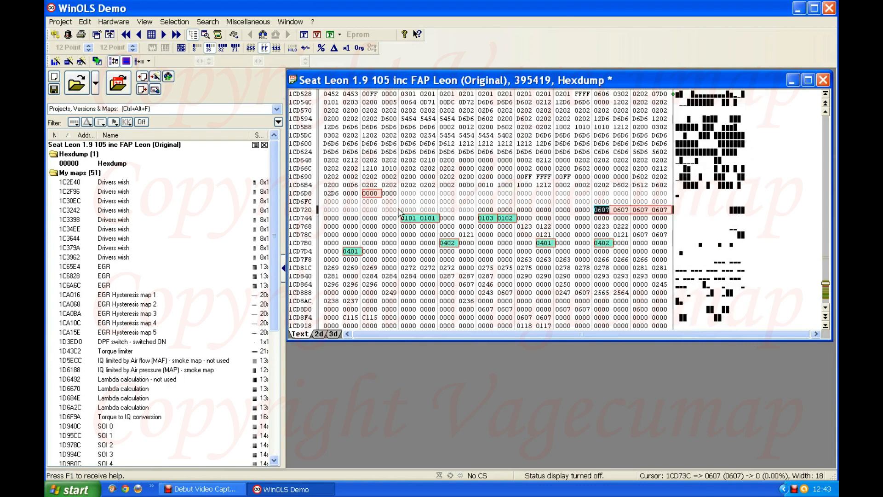
key("w")
key("w")
key("w")
key("w")
key("w")
key("w")
key("w")
key("w")
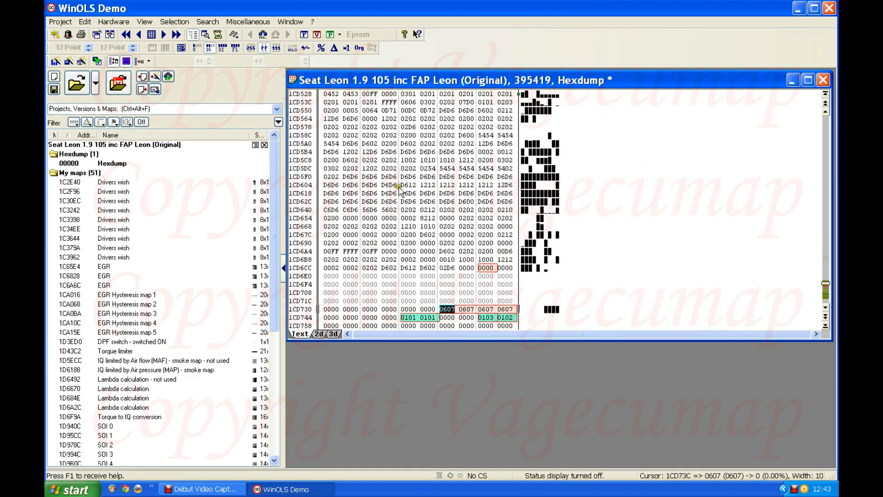
scroll(399, 182, "down", 2)
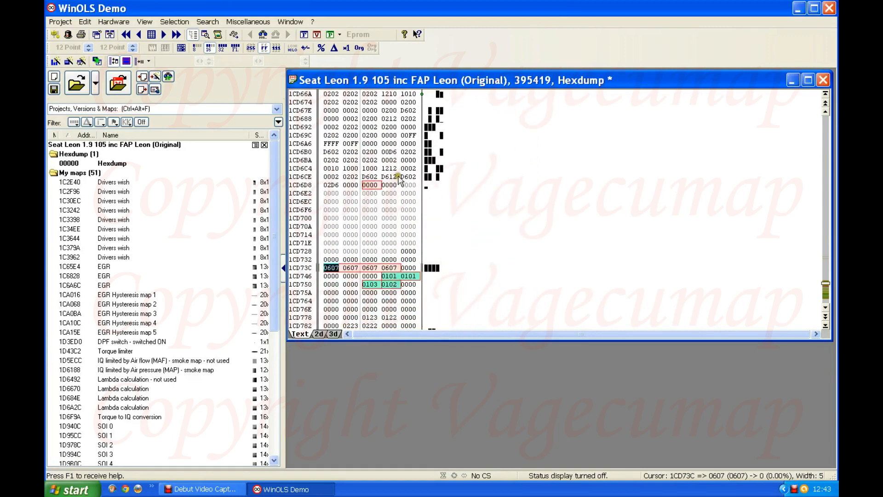
key("w")
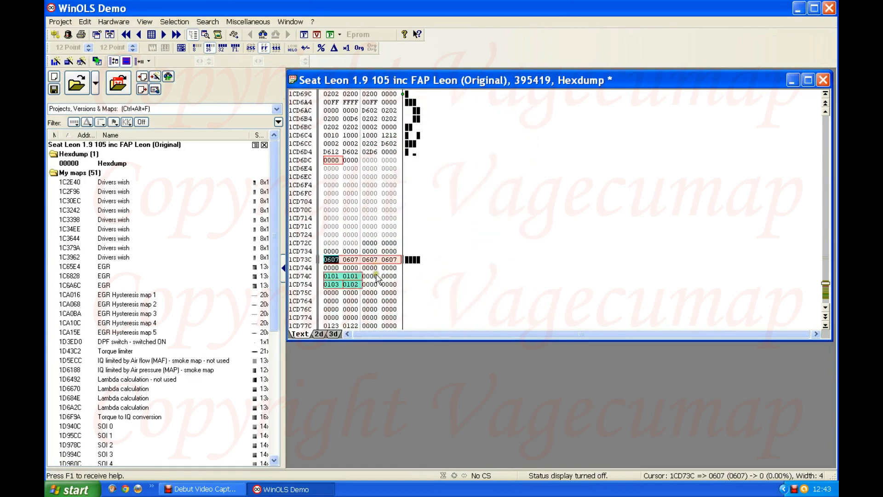
scroll(370, 159, "down", 2)
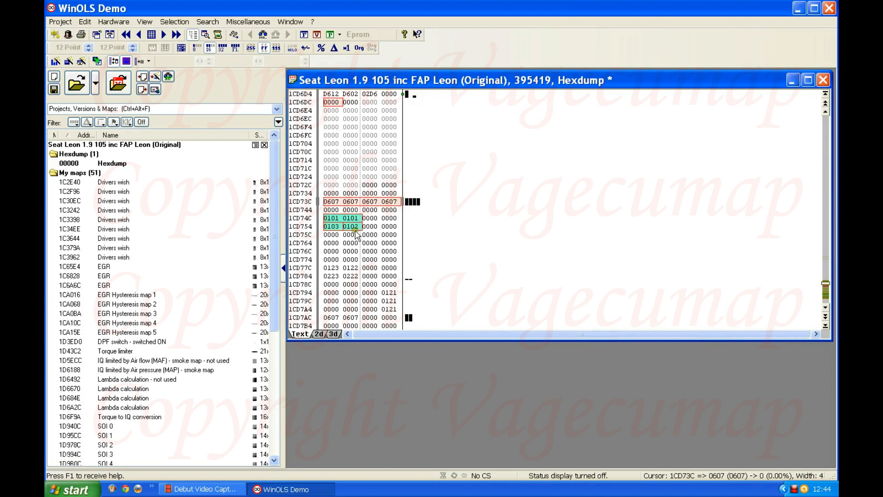
scroll(334, 228, "up", 1)
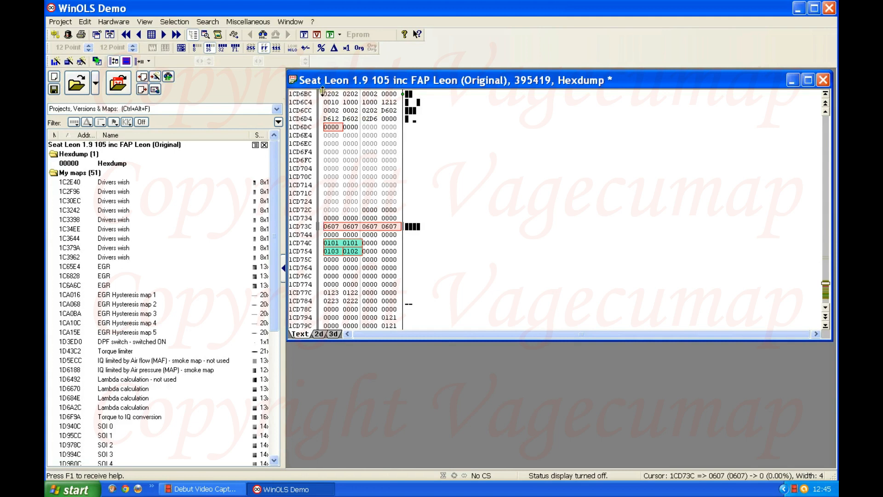
scroll(355, 110, "up", 2)
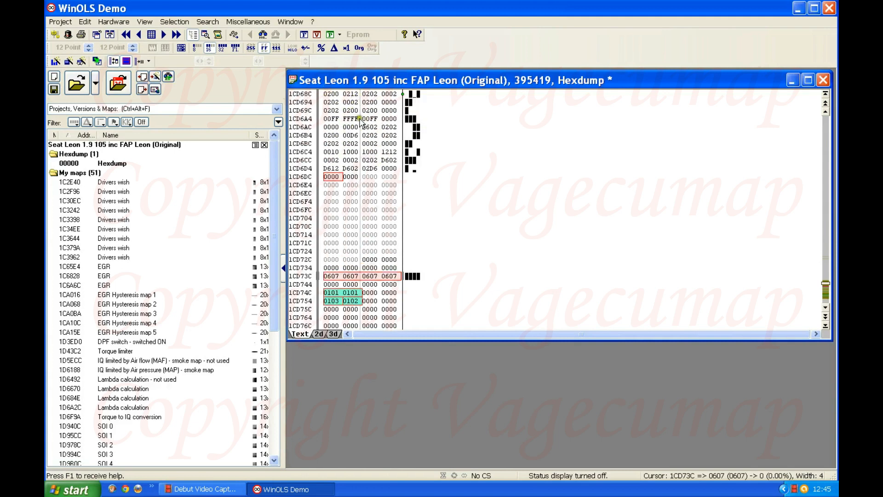
scroll(360, 120, "down", 3)
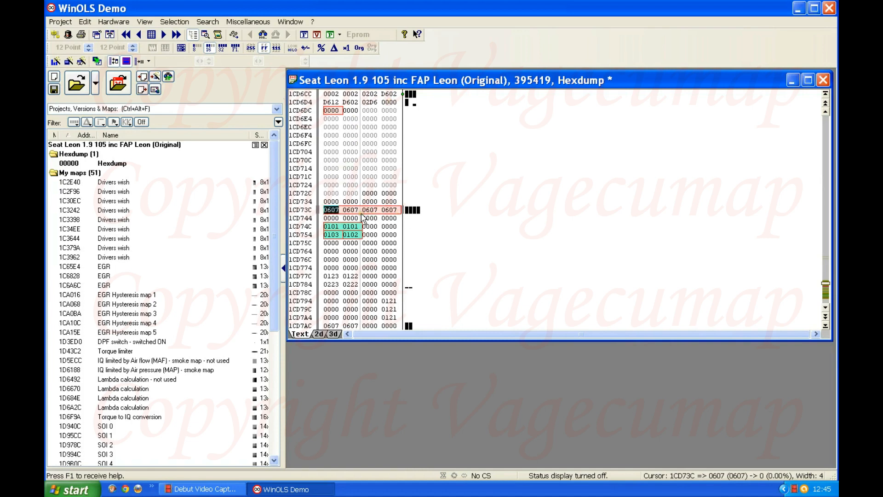
Widen the hexdump to 15 columns and mark the empty cells before the 0607 block back to address 1CD6DA
key("w")
key("w")
key("w")
key("w")
key("w")
key("w")
key("w")
key("w")
key("w")
key("w")
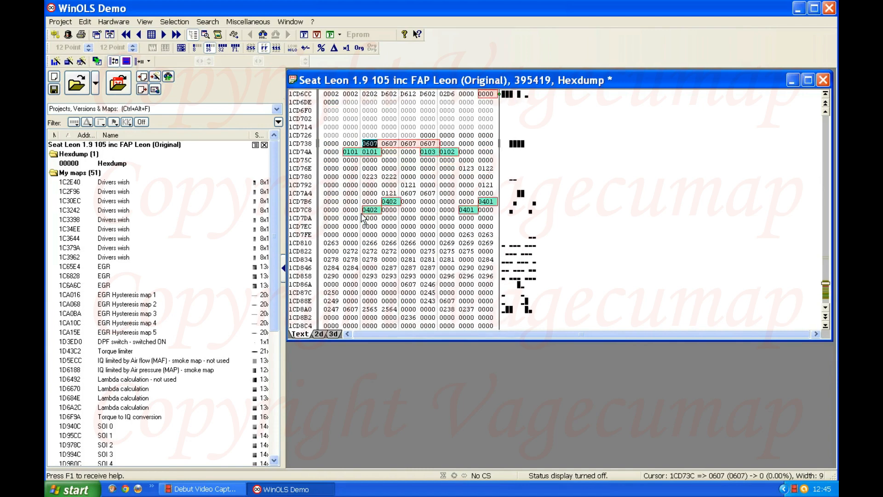
key("w")
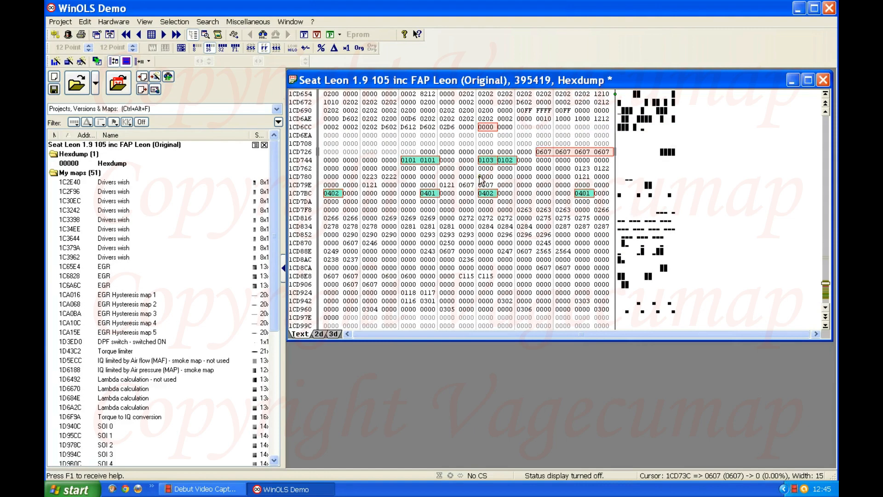
left_click(524, 152)
left_click_drag(524, 154, 455, 142)
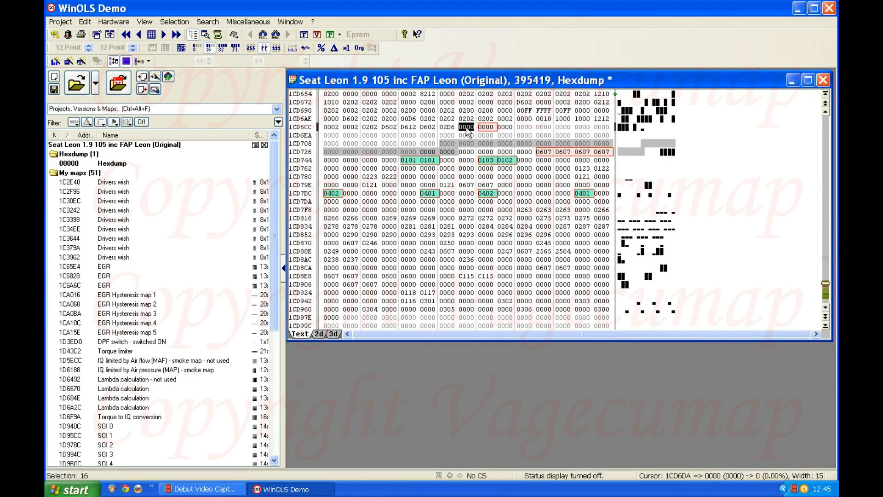
left_click(467, 131)
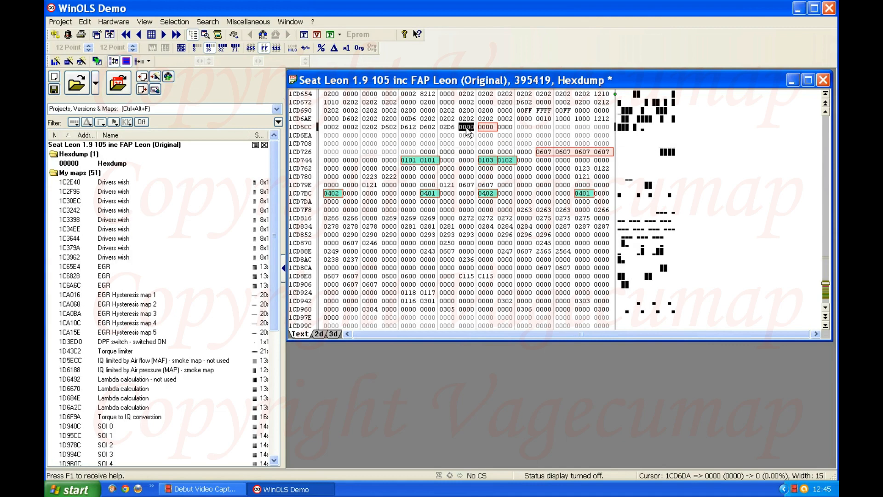
Reduce the hexdump width to 4 columns again with the cursor at the start of the empty cells
key("w")
key("w")
key("w")
key("w")
key("w")
key("w")
key("w")
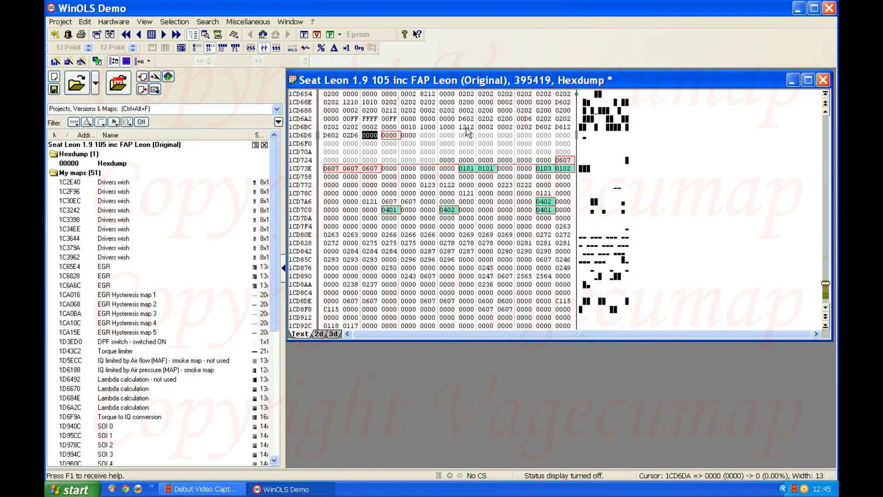
key("w")
key("w")
key("w")
key("w")
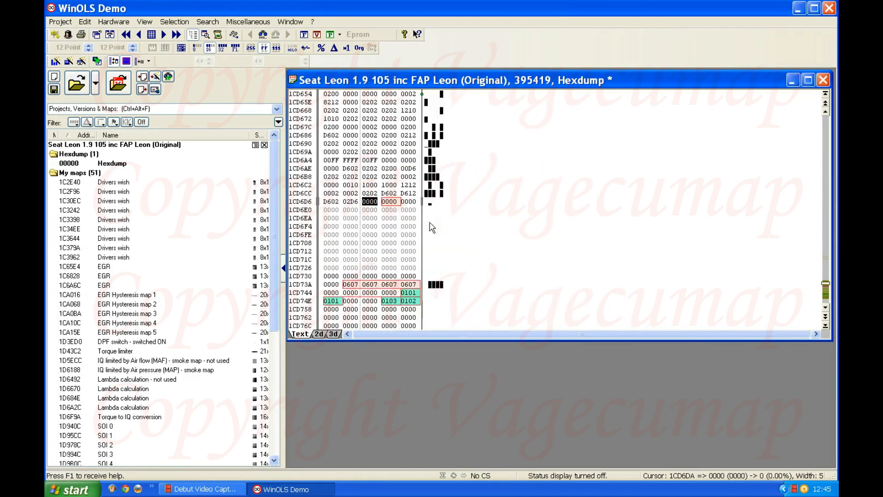
Step through the last cell of each four-value row from 1CD6E4 down to the 0607 row at 1CD73C
scroll(424, 231, "down", 1)
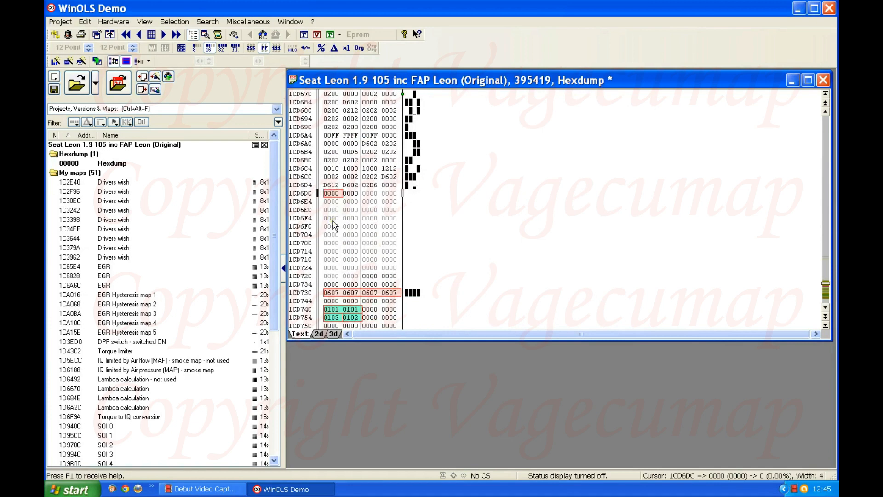
scroll(359, 195, "down", 1)
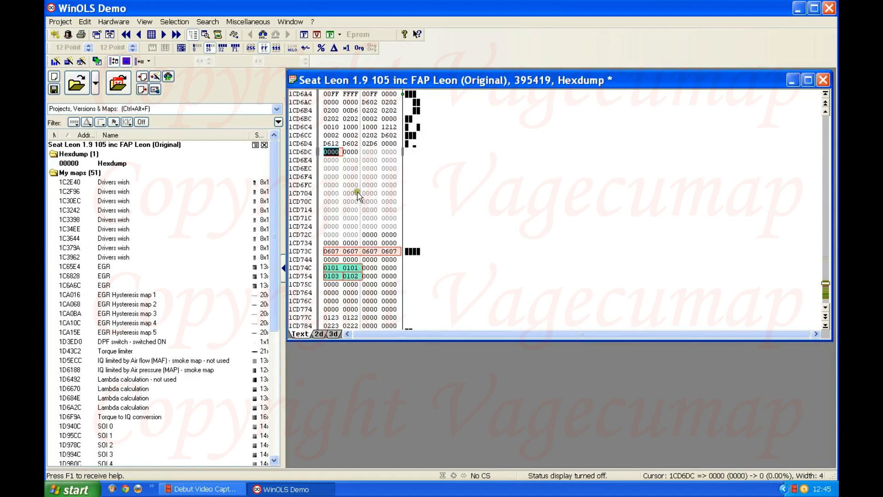
scroll(358, 196, "down", 1)
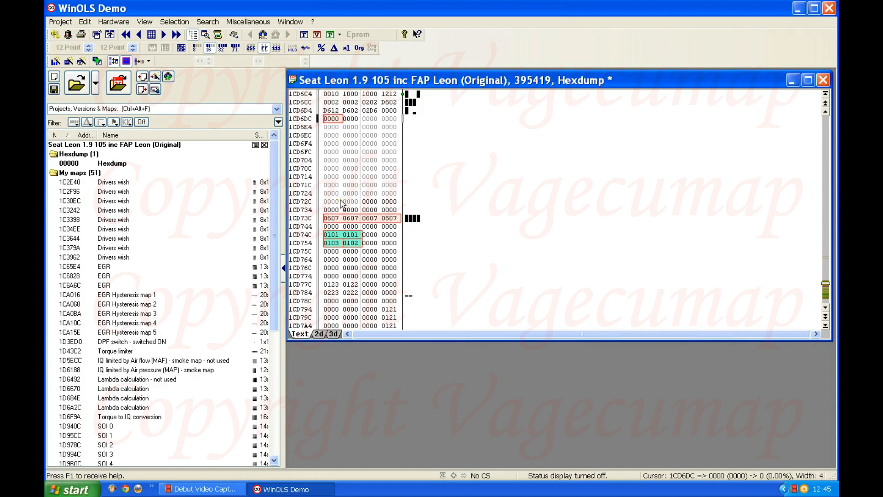
left_click(390, 128)
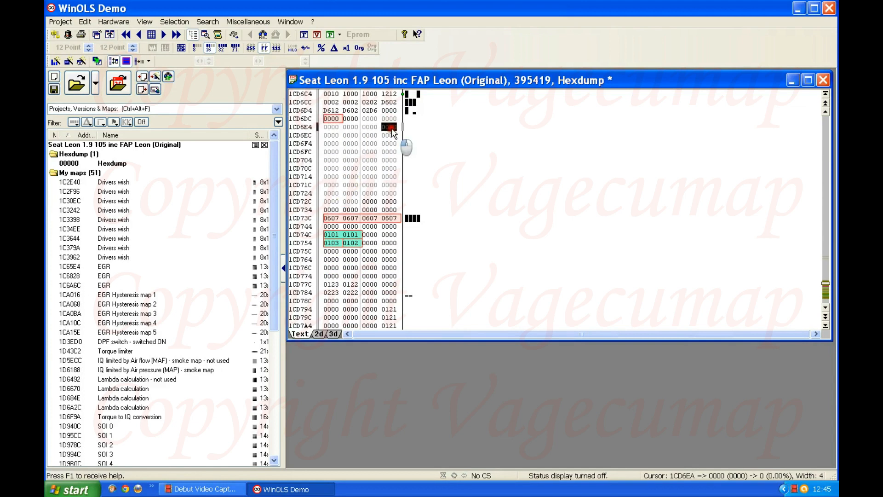
left_click(392, 136)
left_click(392, 144)
left_click(392, 151)
left_click(392, 159)
left_click(392, 168)
left_click(392, 176)
left_click(392, 184)
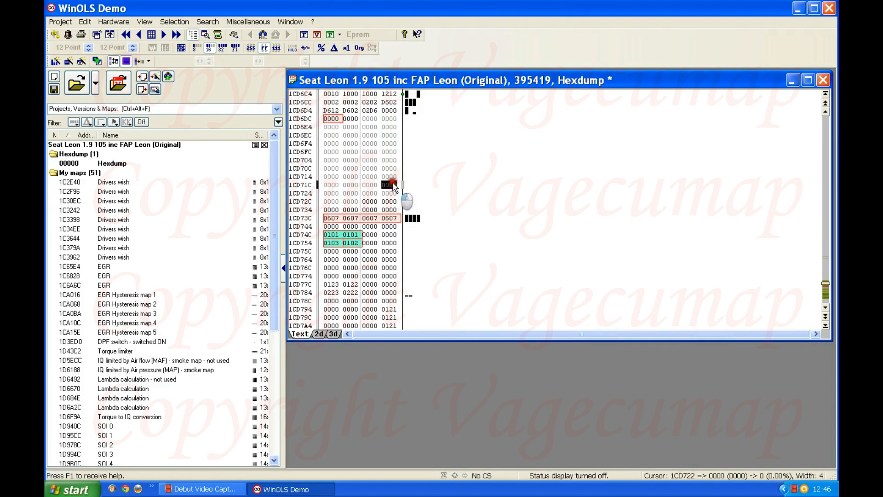
left_click(391, 193)
left_click(392, 201)
left_click(392, 209)
left_click(393, 218)
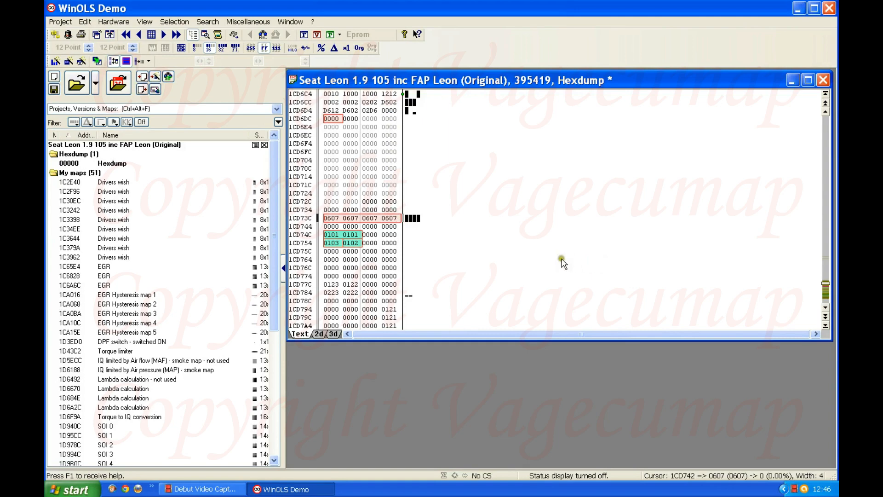
Examine the four-column rows below the 0607 block, down to about address 1CE0AC, for further code entries and empty stretches
scroll(475, 240, "down", 3)
scroll(475, 240, "down", 18)
scroll(492, 241, "down", 11)
left_click(396, 158)
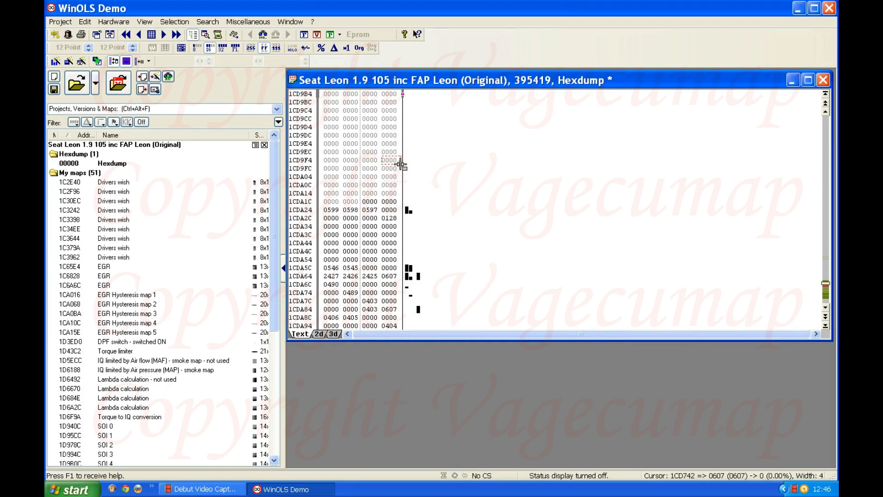
scroll(415, 162, "down", 14)
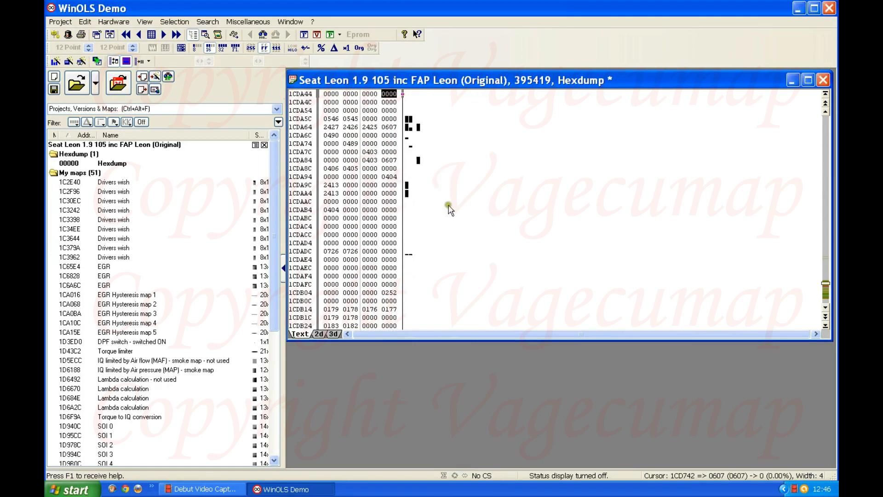
scroll(455, 196, "down", 10)
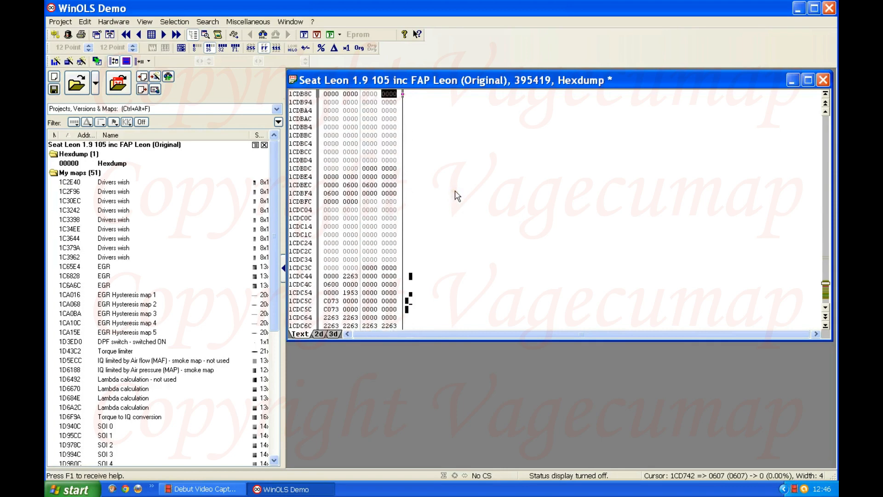
scroll(459, 195, "down", 8)
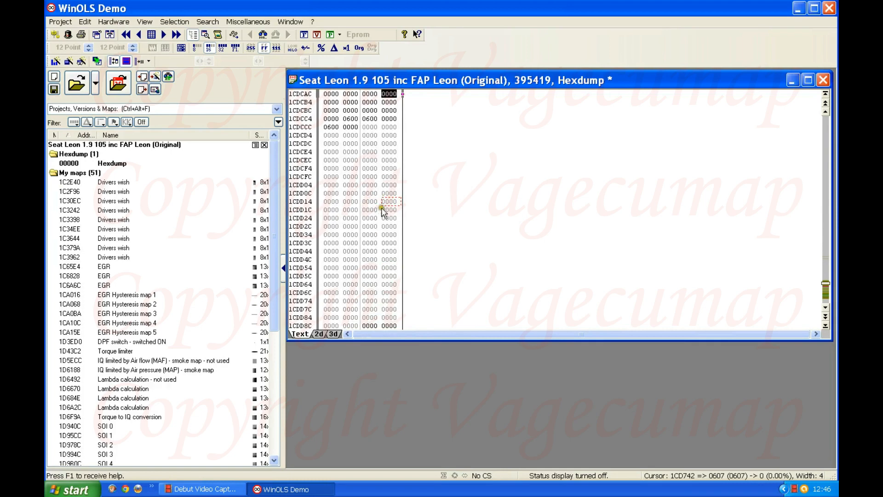
scroll(458, 175, "down", 10)
scroll(461, 220, "down", 14)
scroll(480, 268, "down", 9)
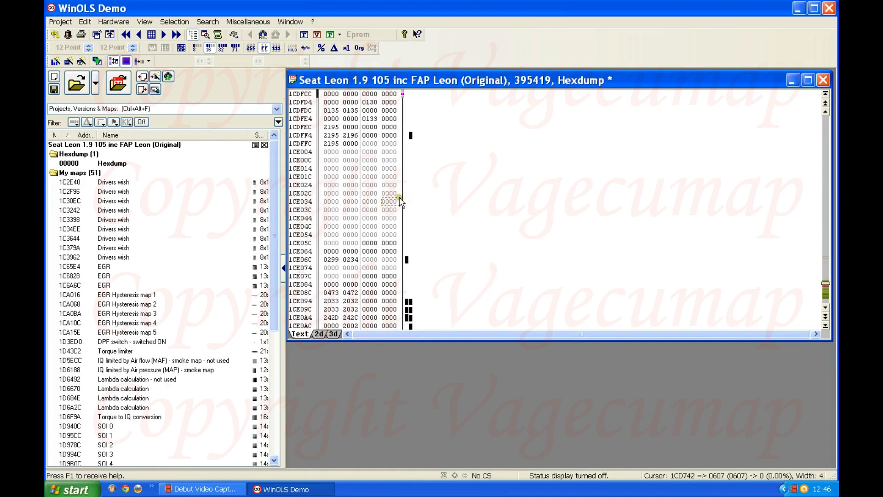
Find the first C433 cell at 1CE2D4, view the transition there as a 2D graph, and return to the last empty cell before it
scroll(463, 170, "down", 10)
scroll(465, 172, "down", 12)
scroll(468, 173, "down", 5)
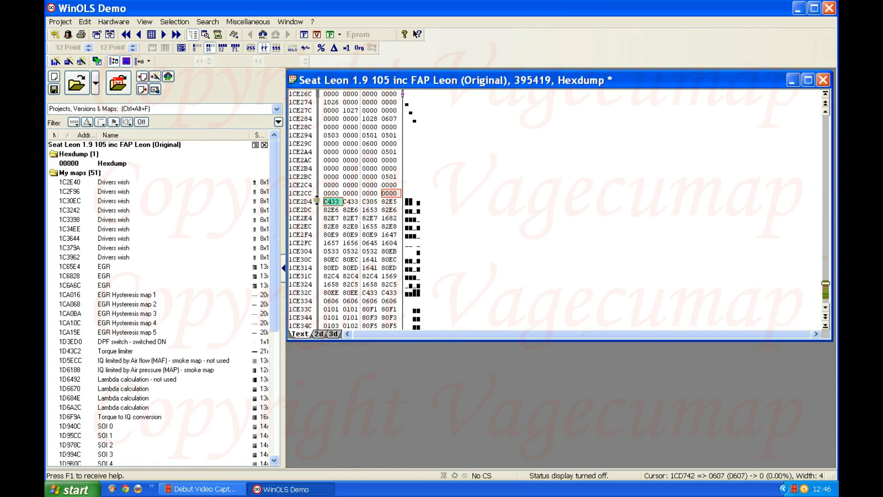
left_click(333, 202)
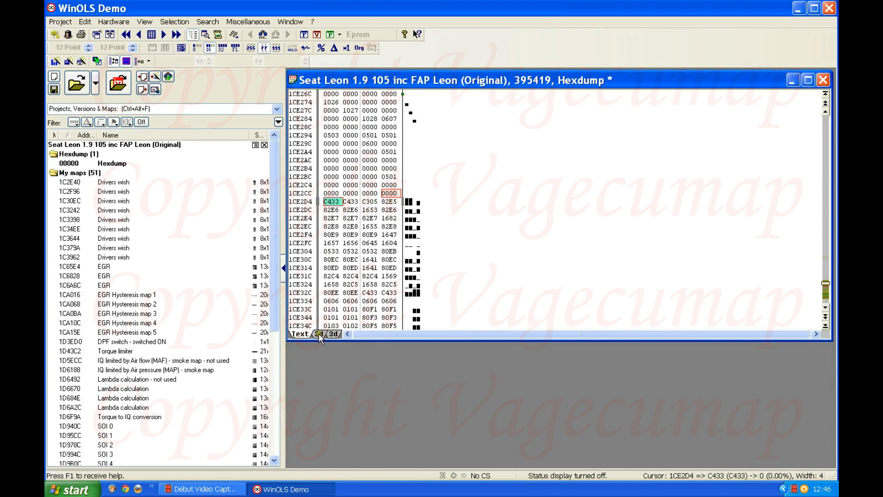
left_click(319, 334)
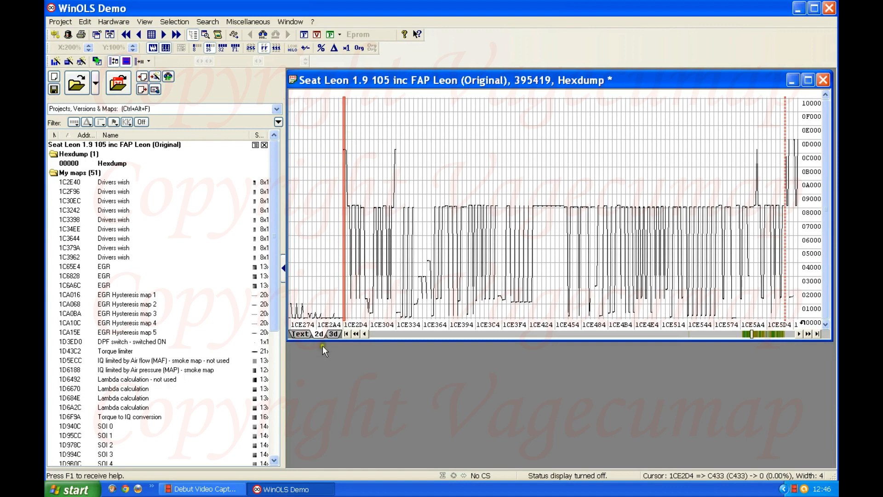
left_click(302, 335)
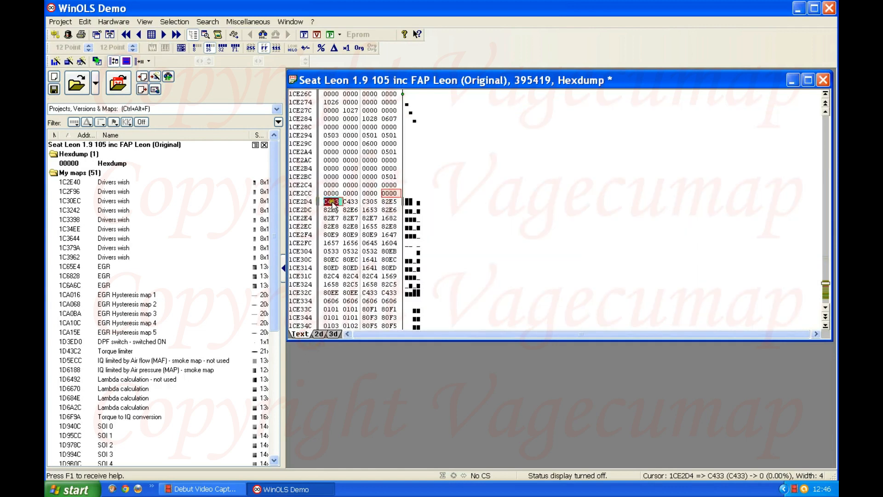
left_click(398, 193)
Return to the start of the fault-code table at about address 1CD6DC, above the 0607 row
scroll(368, 202, "up", 9)
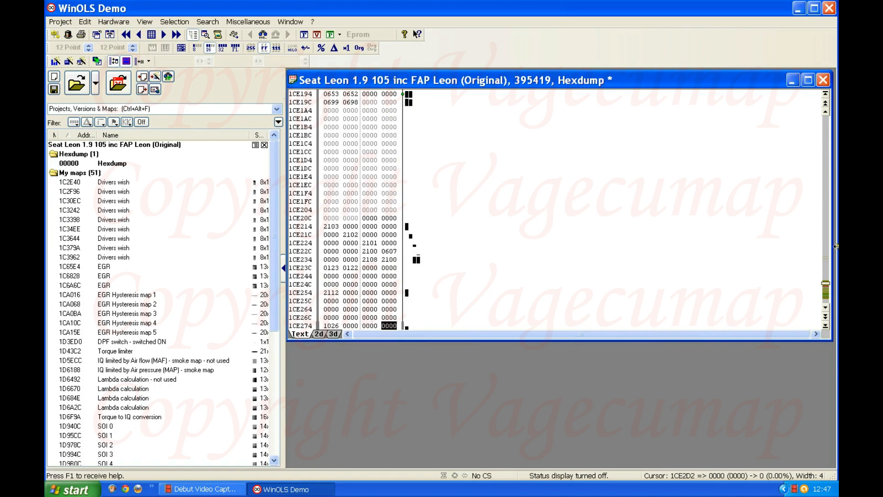
left_click_drag(827, 285, 829, 247)
scroll(524, 239, "down", 5)
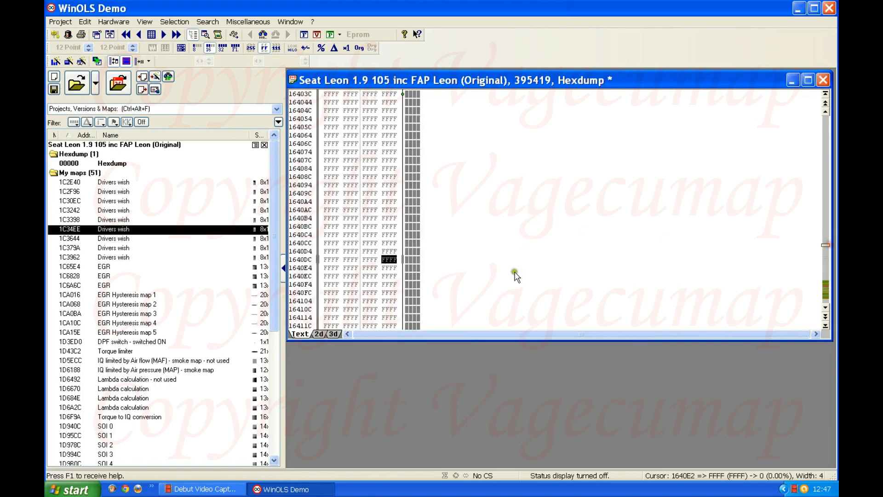
left_click(824, 243)
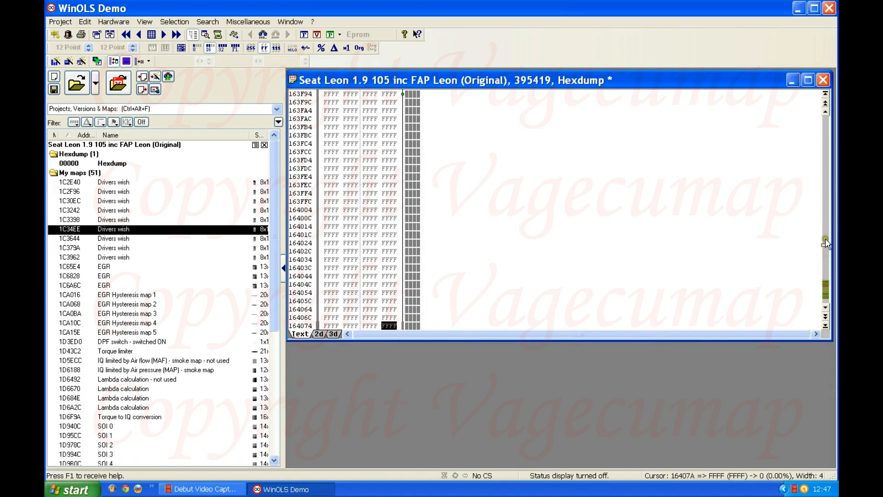
left_click_drag(826, 248, 827, 298)
left_click(827, 294)
left_click(826, 294)
left_click(824, 295)
left_click(824, 295)
left_click(824, 295)
left_click(824, 294)
left_click(824, 294)
left_click(824, 294)
left_click(824, 294)
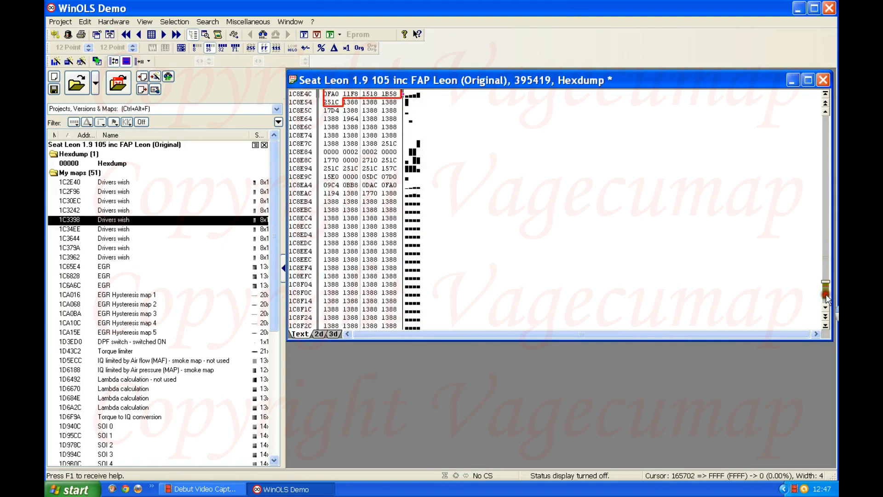
left_click(826, 295)
left_click(826, 294)
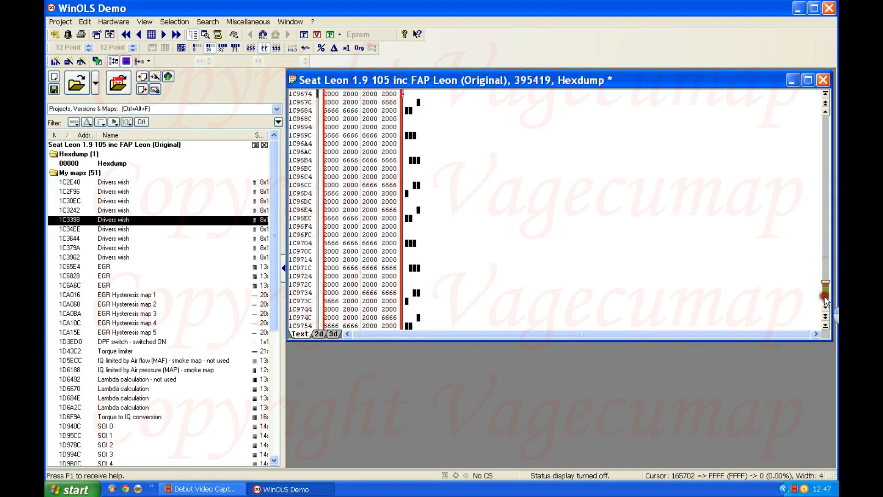
left_click(824, 296)
left_click(824, 297)
left_click(824, 297)
left_click(824, 297)
left_click(824, 296)
left_click(824, 296)
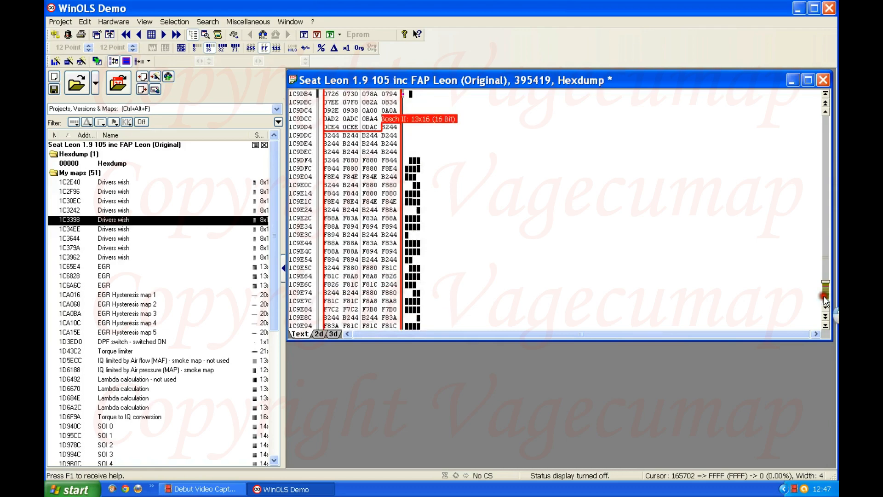
left_click(824, 297)
left_click(824, 296)
left_click(824, 298)
left_click(824, 298)
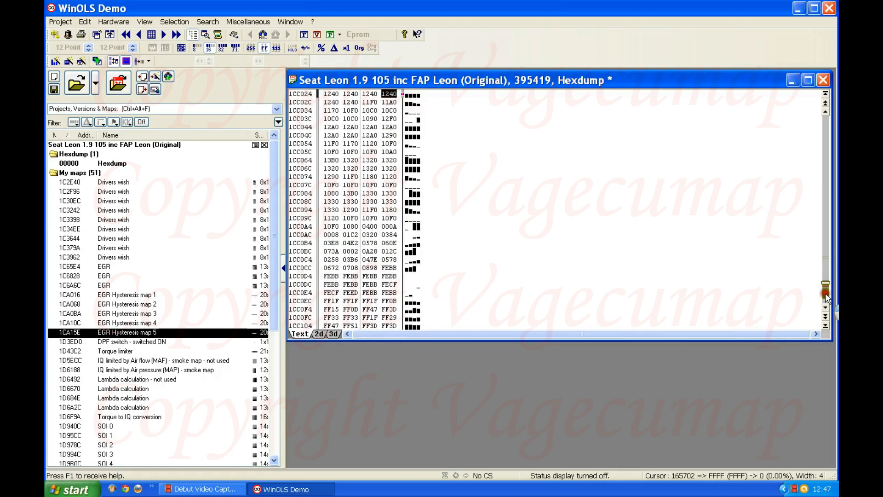
left_click_drag(825, 293, 825, 294)
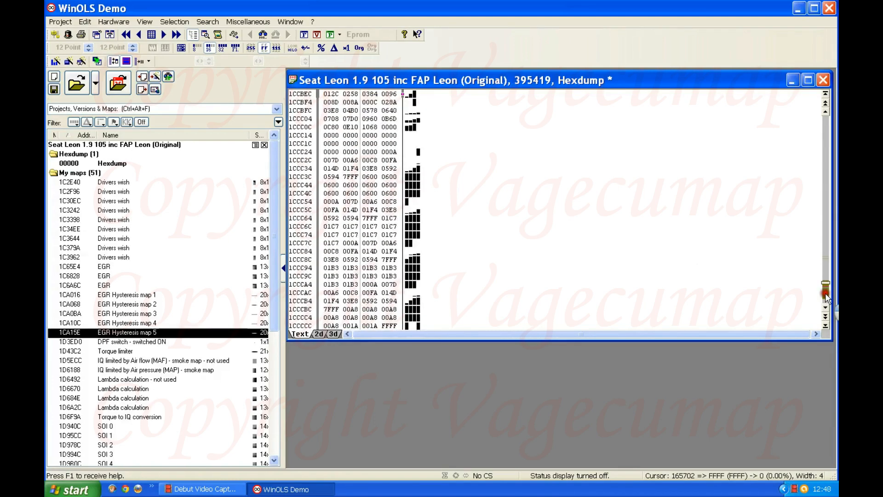
mouse_move(825, 293)
left_mouse_down()
mouse_move(822, 274)
mouse_move(826, 297)
left_mouse_up()
scroll(705, 269, "up", 2)
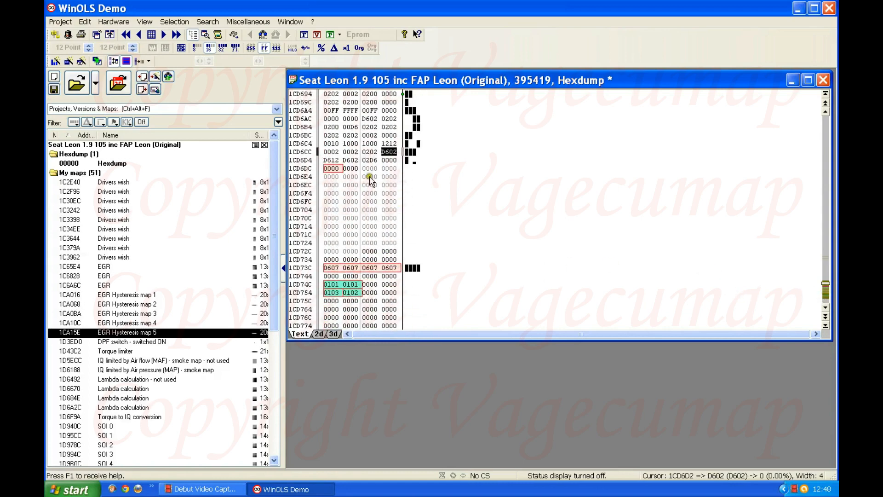
Examine the four-column fault-code rows from 1CD6DC down to the last empty cell before C433 at 1CE2D4
scroll(397, 202, "down", 15)
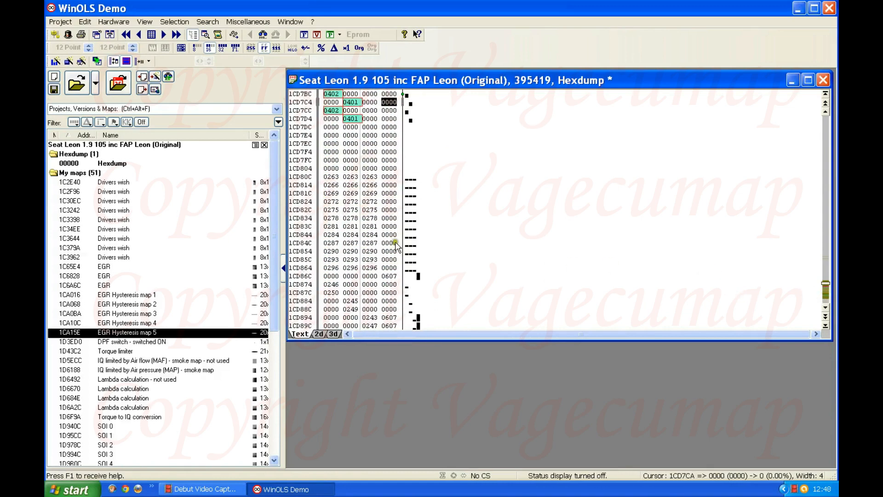
scroll(392, 230, "down", 13)
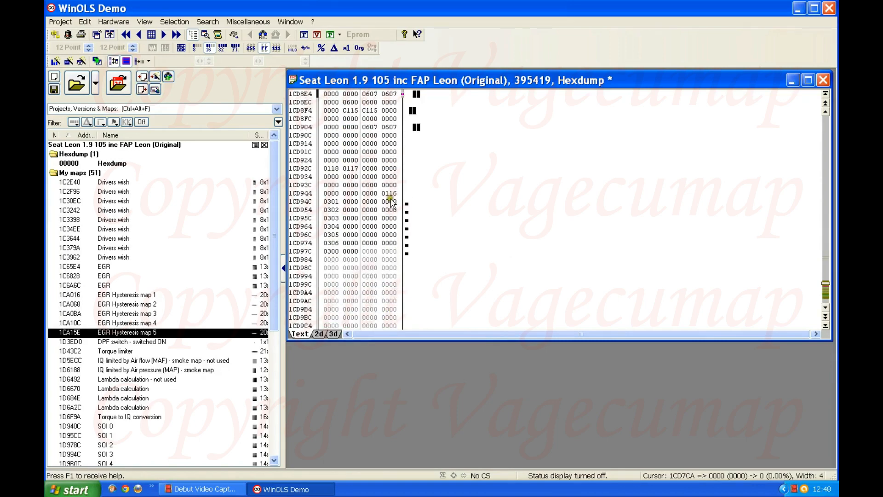
scroll(390, 220, "down", 3)
scroll(390, 210, "down", 14)
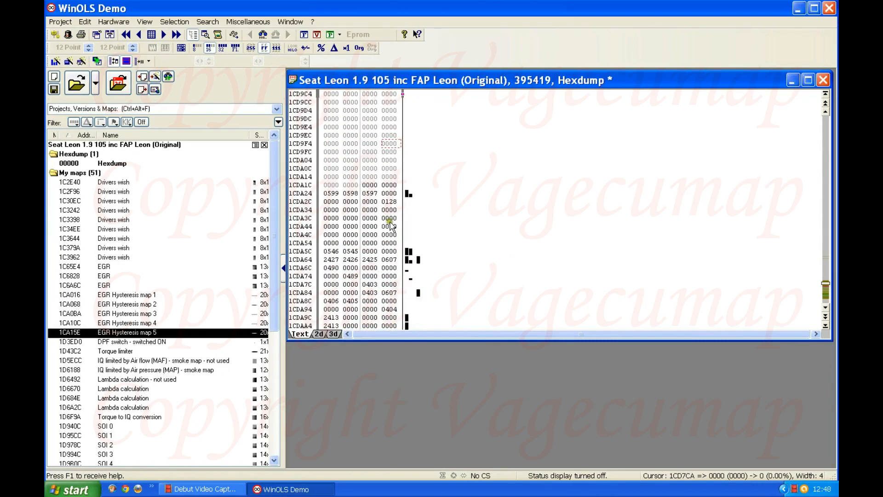
scroll(394, 279, "down", 16)
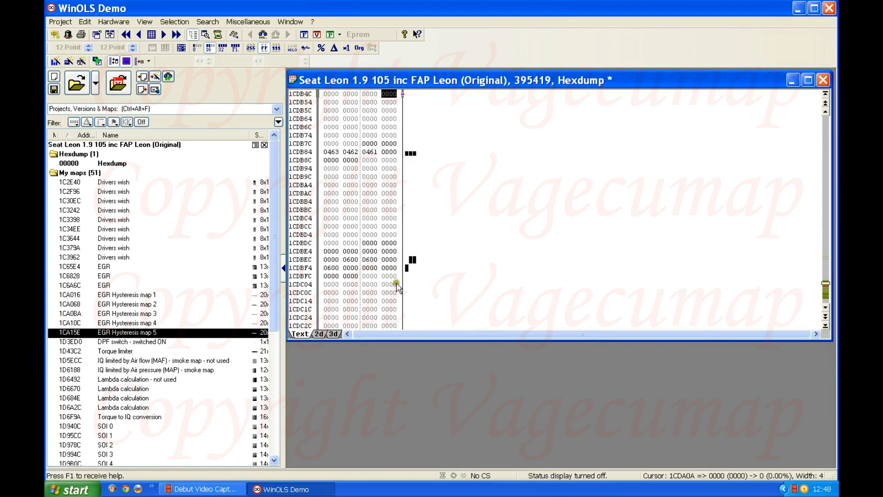
scroll(396, 303, "down", 12)
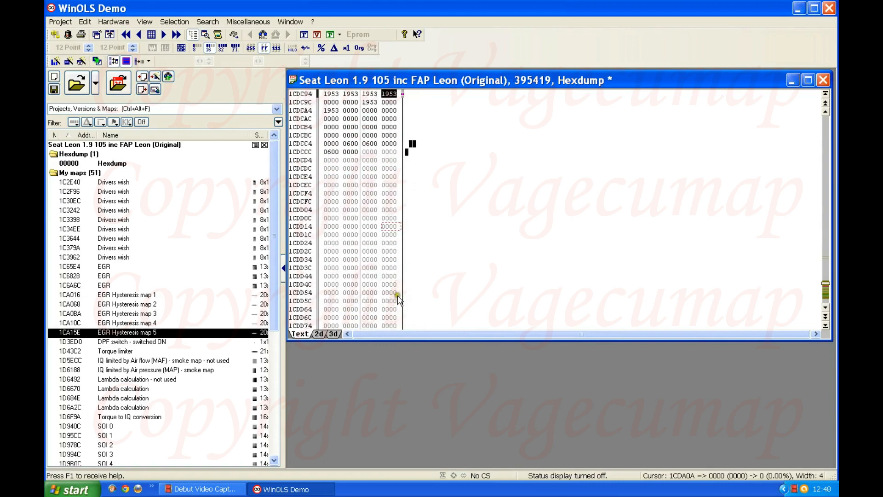
scroll(394, 307, "down", 17)
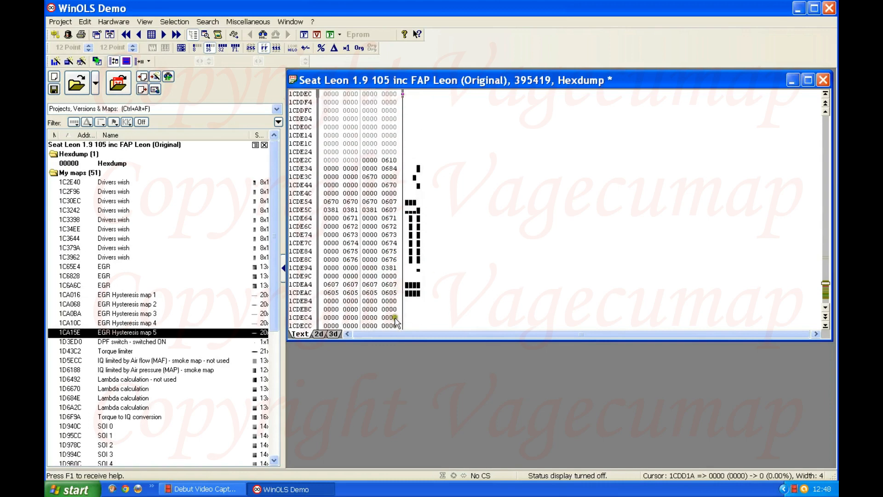
scroll(397, 304, "down", 8)
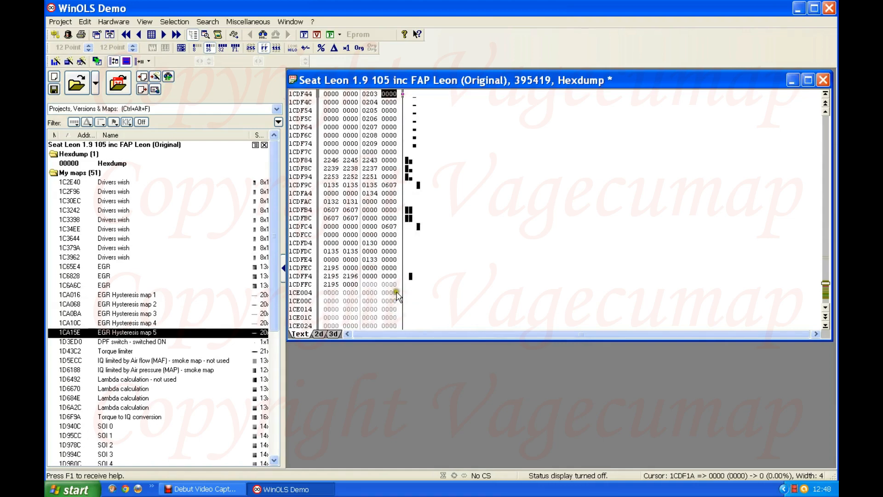
scroll(389, 219, "down", 12)
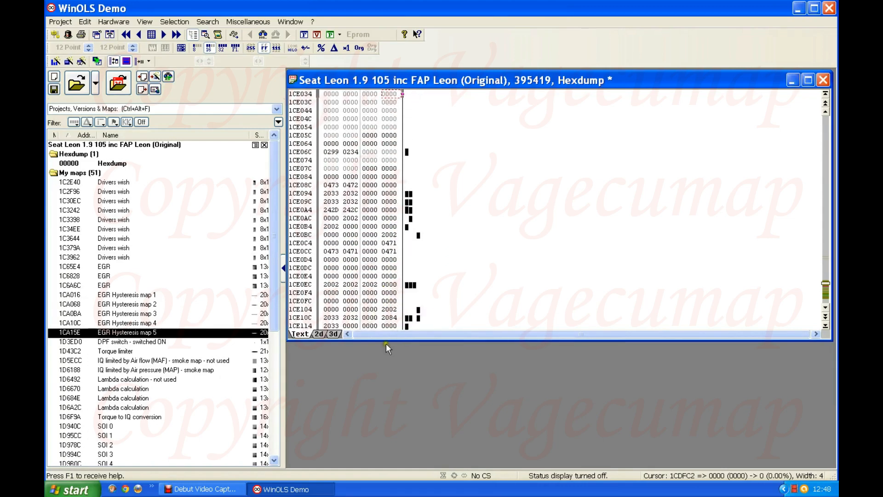
scroll(403, 234, "down", 13)
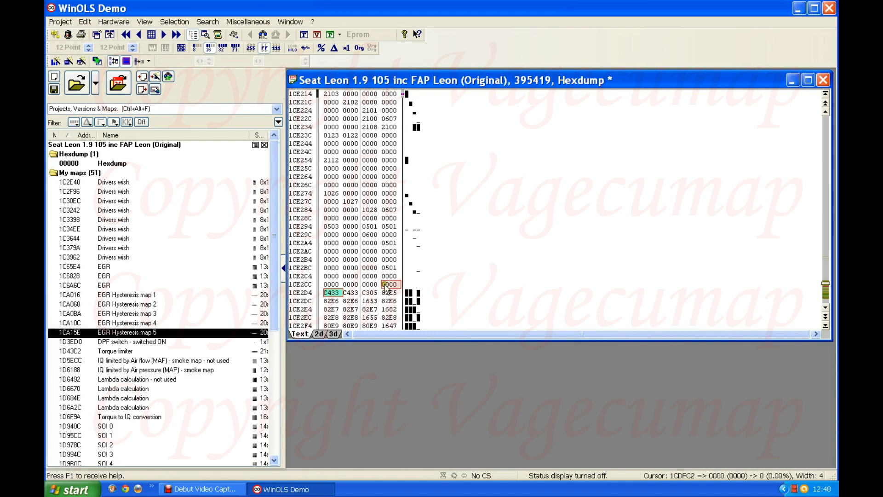
Edit the P-codes end comment on the last empty cell at 1CE2D2, replacing one digit of its number with 3
left_click(391, 285)
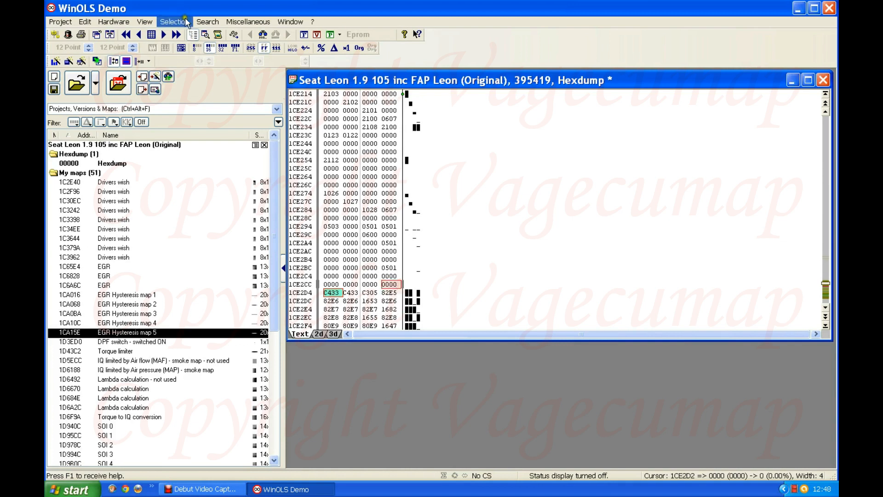
left_click(208, 22)
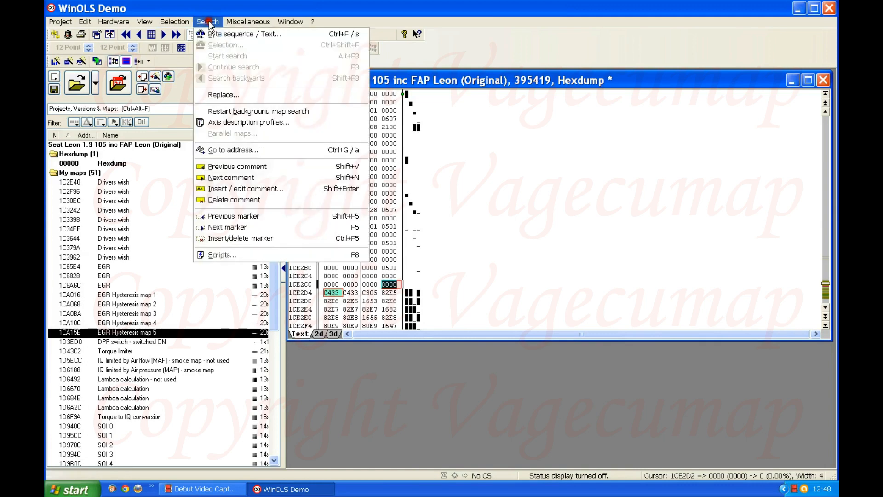
left_click(242, 188)
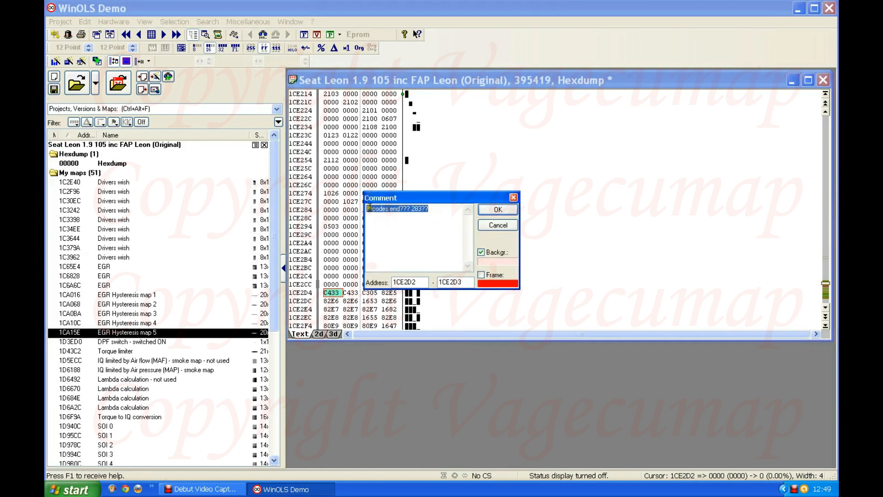
left_click(407, 212)
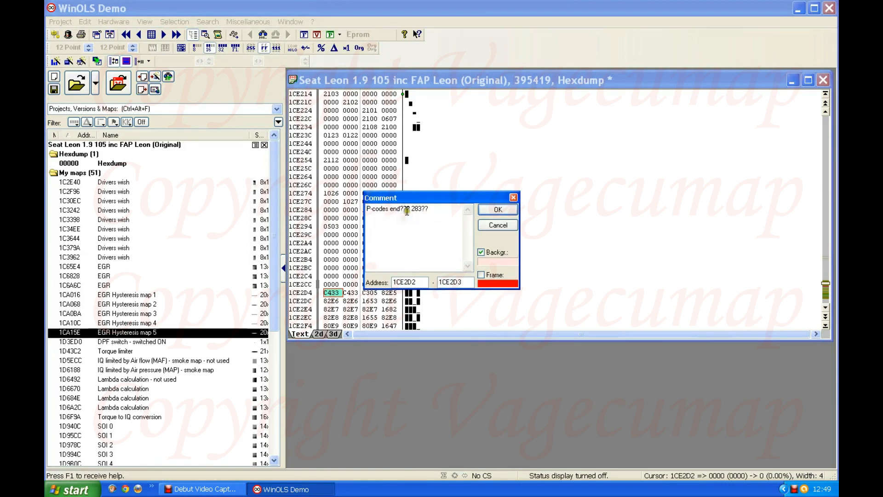
left_click(414, 207)
key("BackSpace")
type("3")
left_click(494, 211)
Examine the rows around the end of the code block at 1CE2D2 and select the first C433 cell at 1CE2D4
scroll(487, 205, "down", 2)
scroll(515, 157, "down", 4)
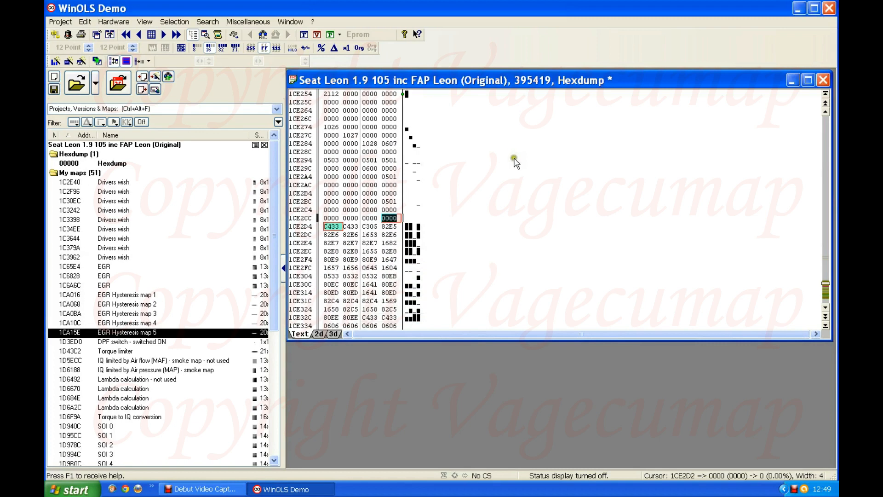
scroll(512, 158, "up", 5)
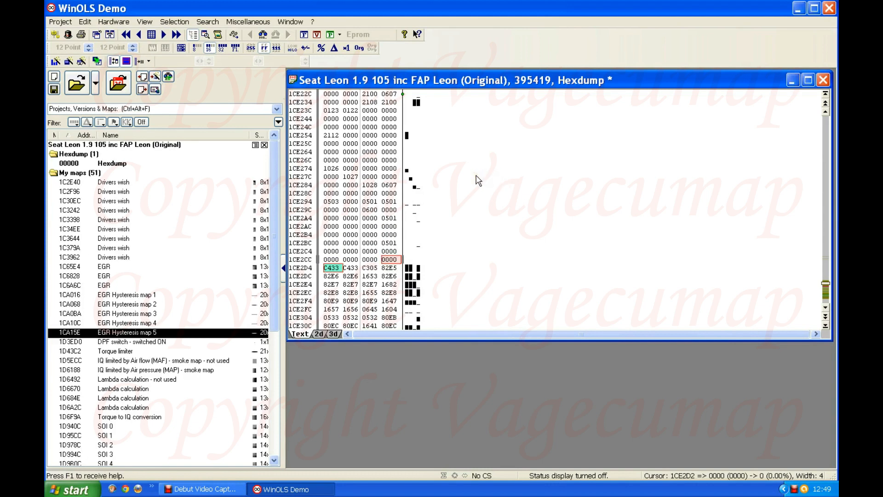
scroll(479, 179, "down", 2)
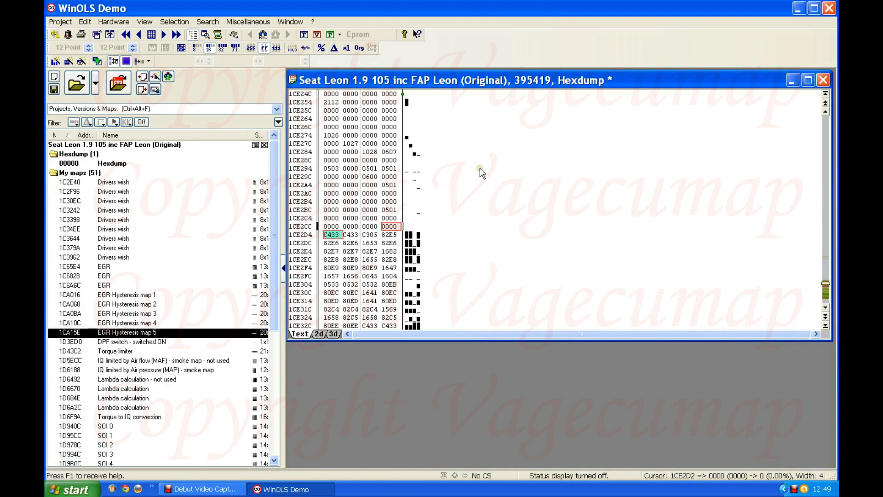
scroll(481, 173, "down", 1)
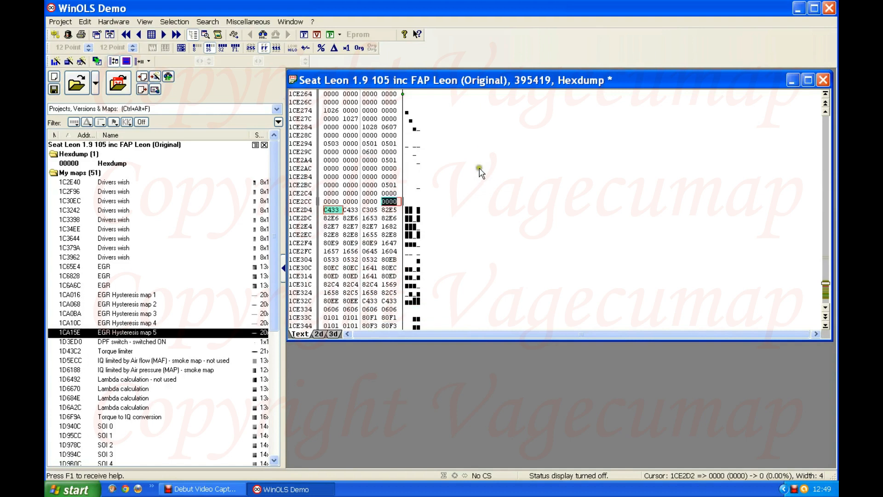
scroll(482, 172, "down", 1)
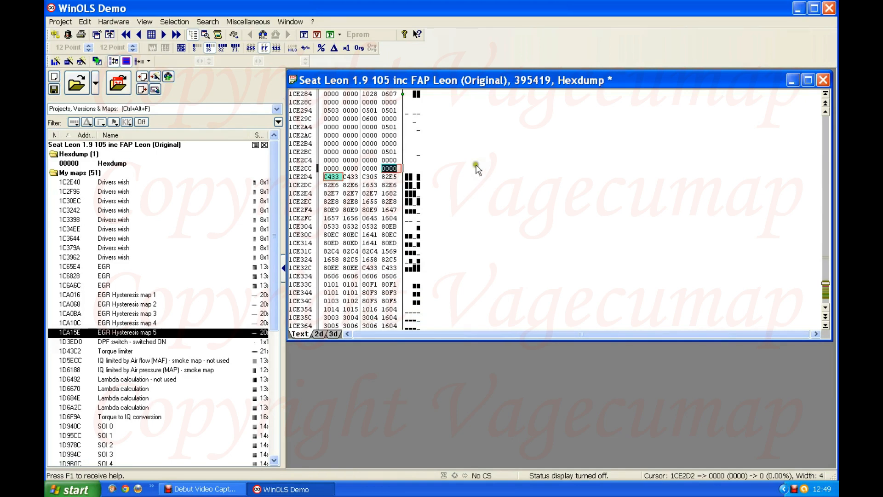
left_click(332, 178)
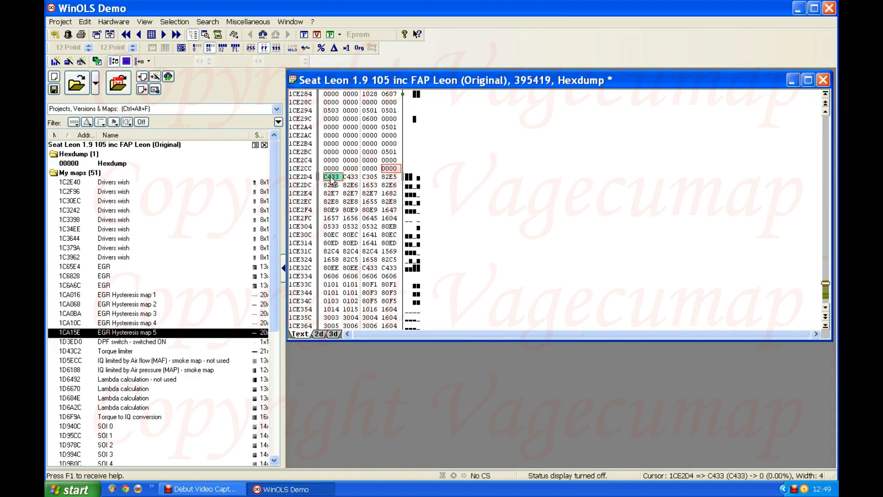